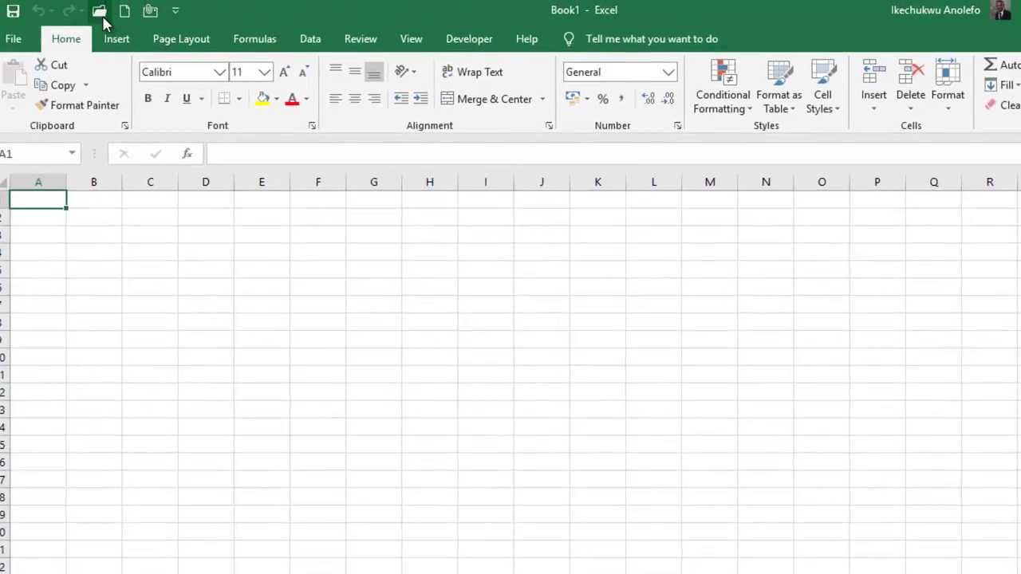
Step: Open operators.csv from the Chapter20 folder on the Desktop
{"action": "left_click", "coordinate": [100, 12]}
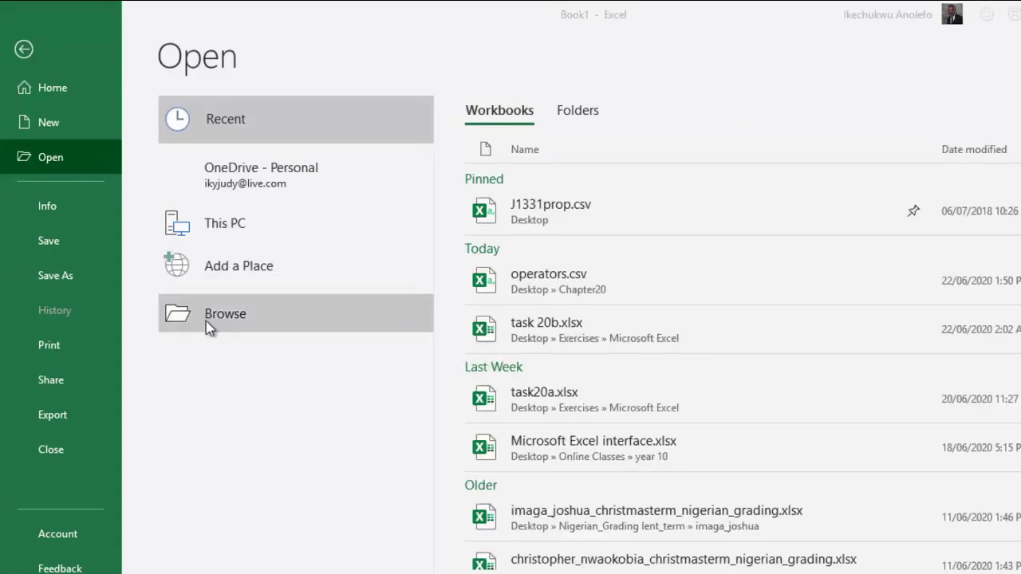
{"action": "left_click", "coordinate": [206, 321]}
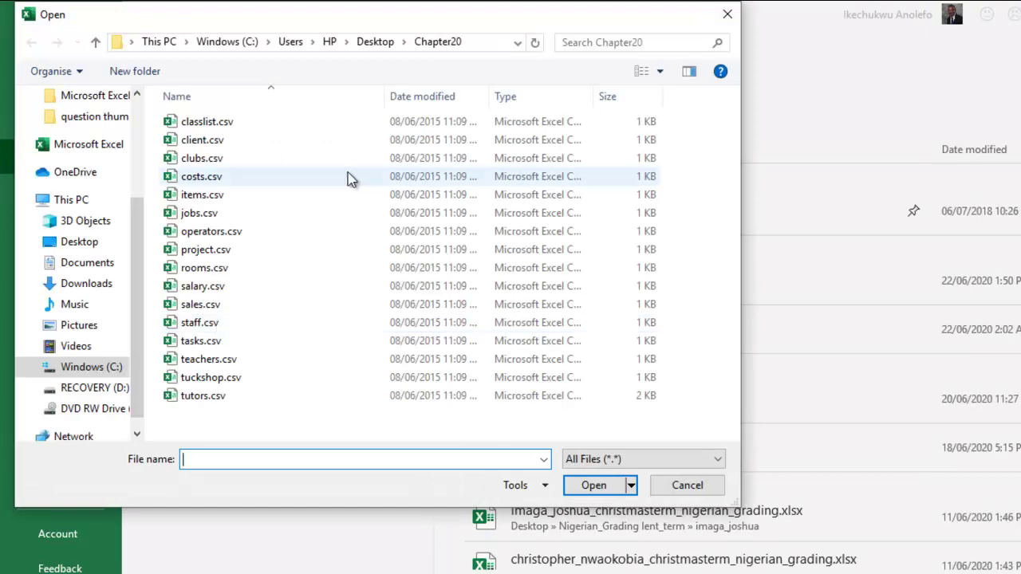
{"action": "left_click", "coordinate": [69, 248]}
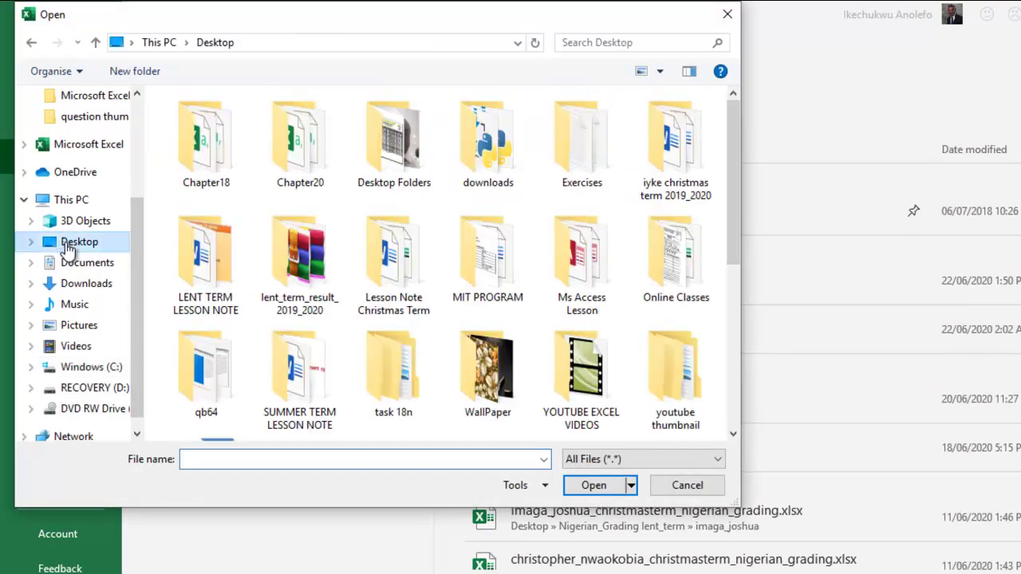
{"action": "double_click", "coordinate": [301, 151]}
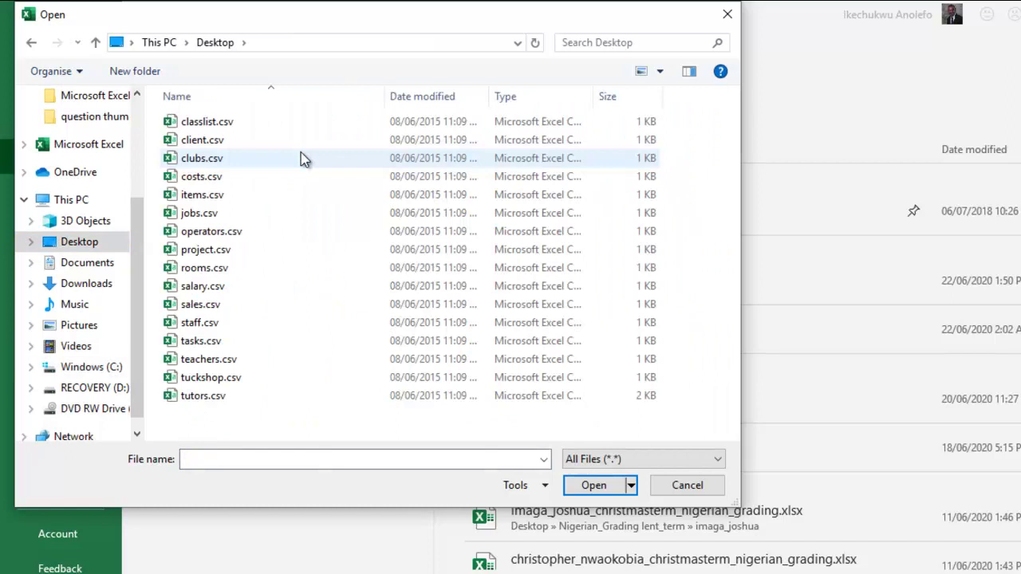
{"action": "left_click", "coordinate": [218, 236]}
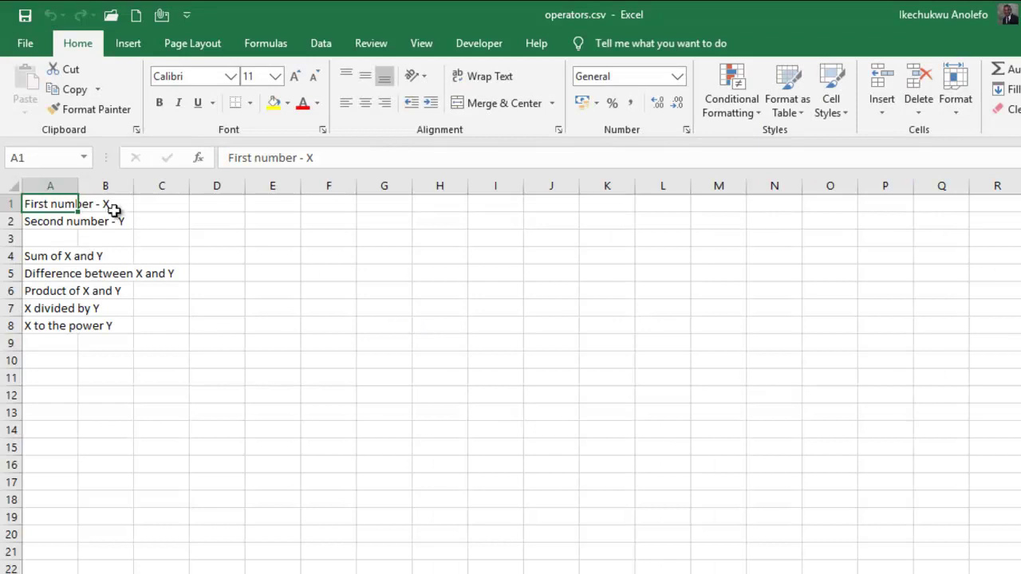
Step: Fit column A's width to its text and enter 4 in B1 for X and 2 in B2 for Y
{"action": "double_click", "coordinate": [78, 190]}
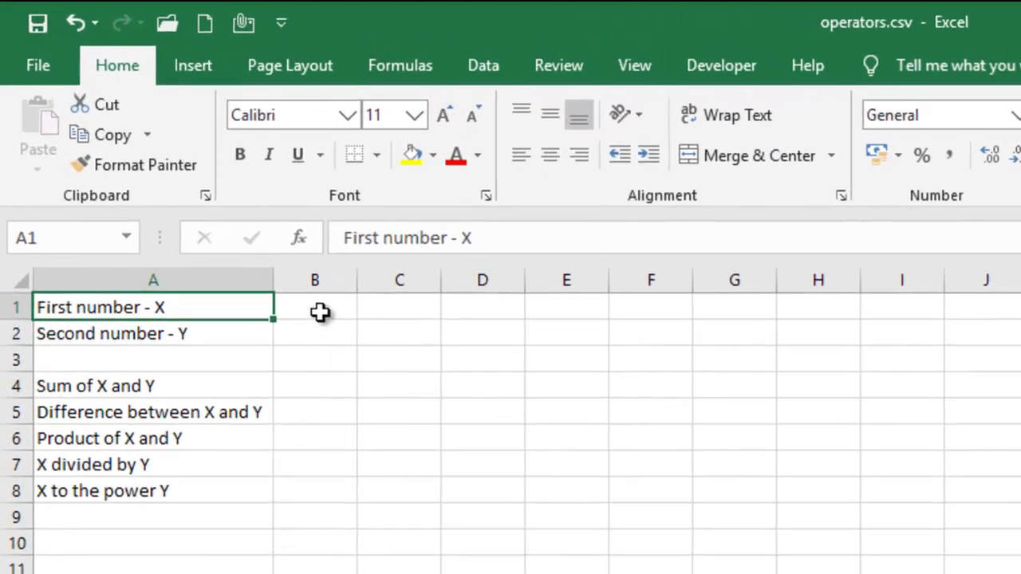
{"action": "left_click", "coordinate": [319, 312]}
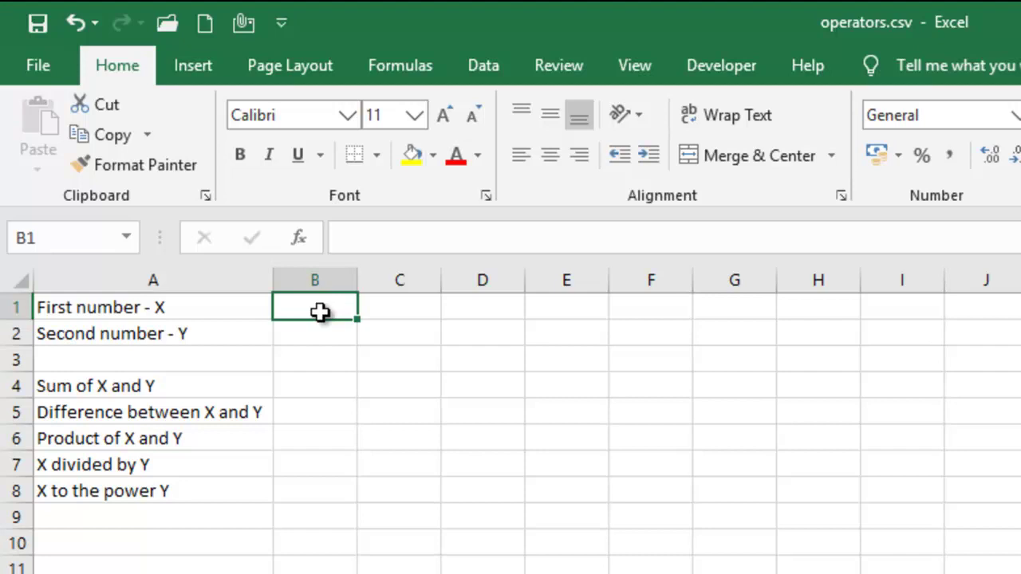
{"action": "type", "text": "4"}
{"action": "left_click", "coordinate": [311, 343]}
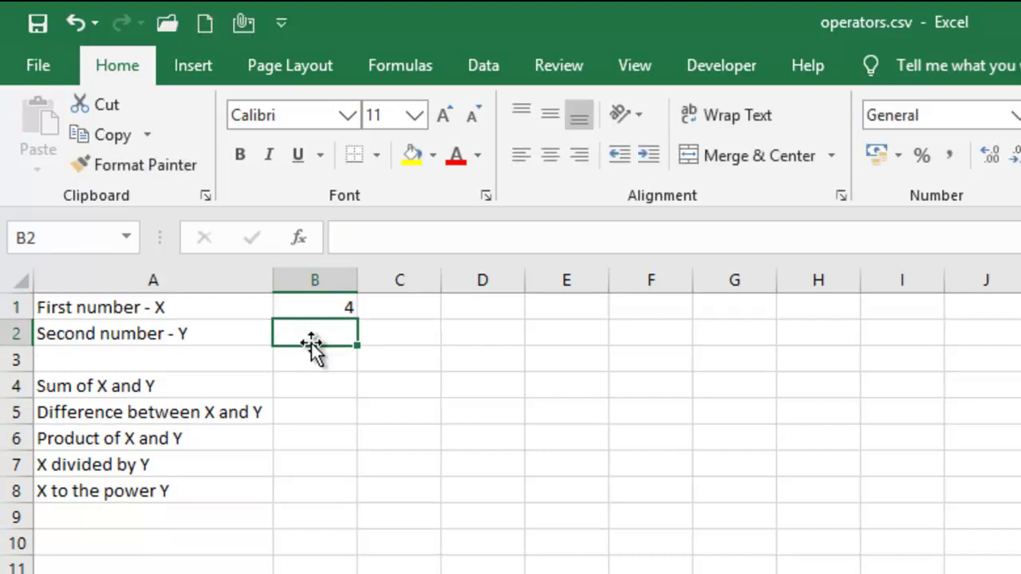
{"action": "type", "text": "2"}
{"action": "left_click", "coordinate": [336, 358]}
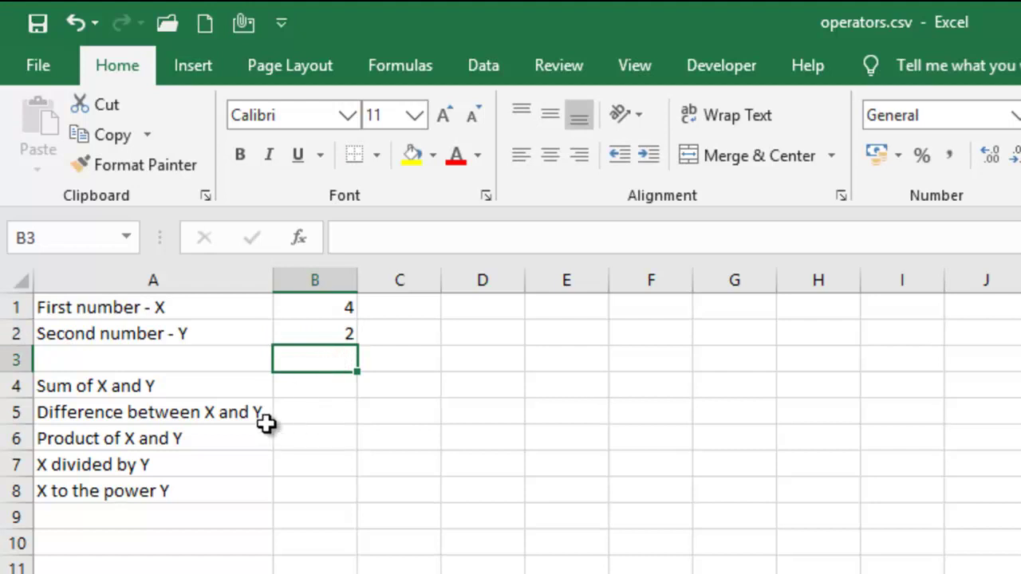
Step: Calculate the sum of X and Y in B4 with the SUM function over B1:B2
{"action": "left_click_drag", "start_coordinate": [162, 386], "coordinate": [153, 493]}
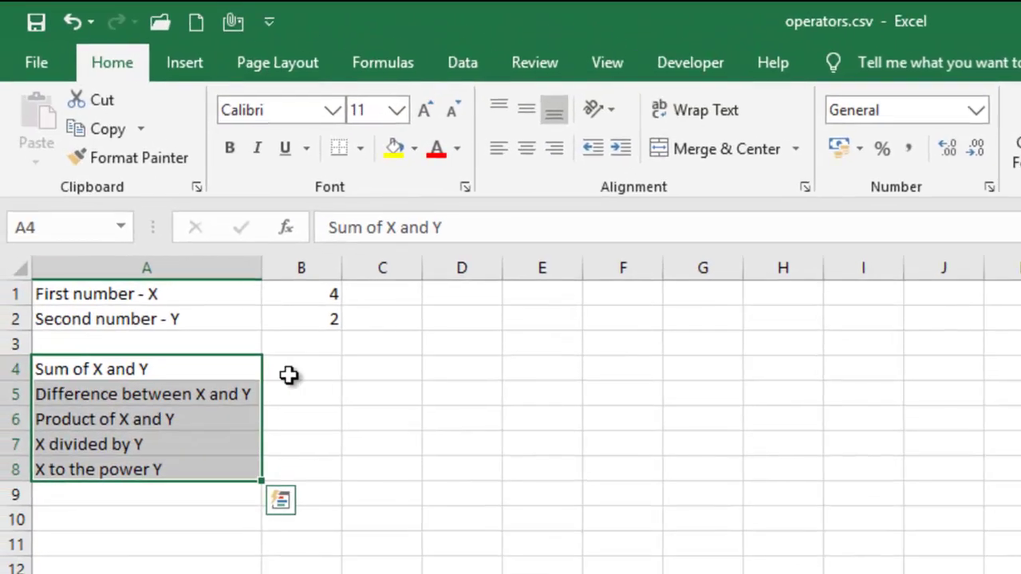
{"action": "left_click", "coordinate": [291, 367]}
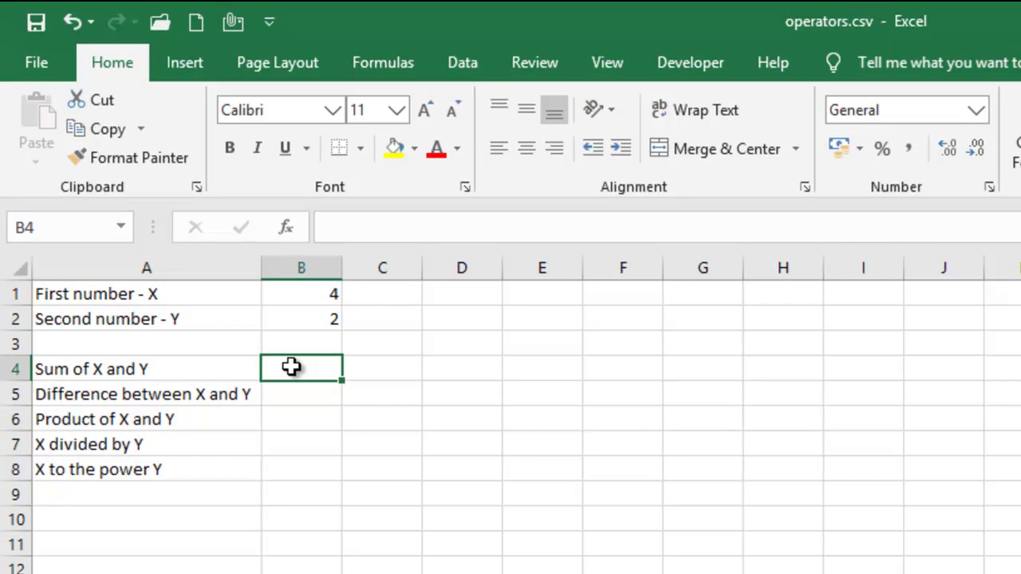
{"action": "type", "text": "=sum"}
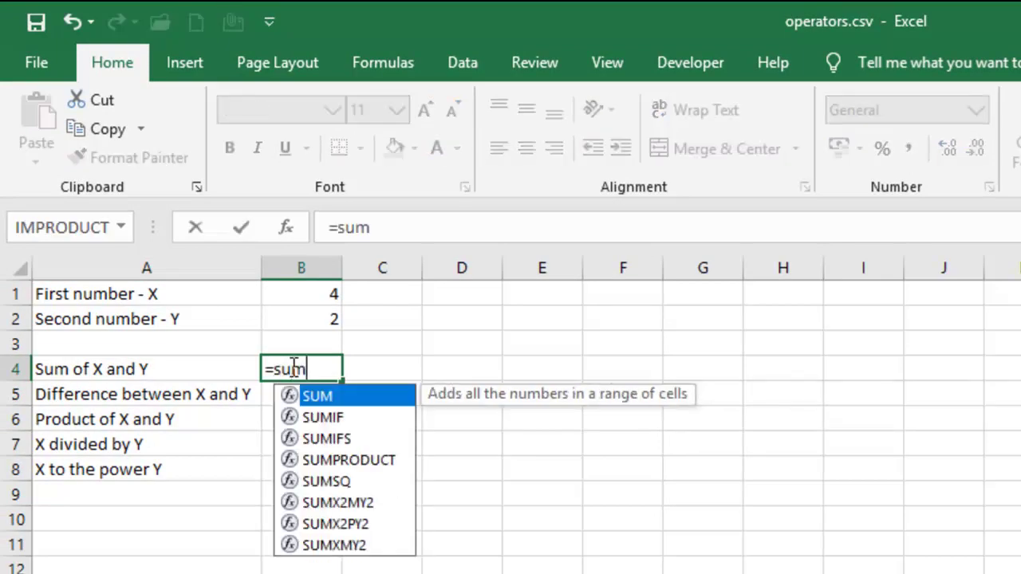
{"action": "double_click", "coordinate": [310, 399]}
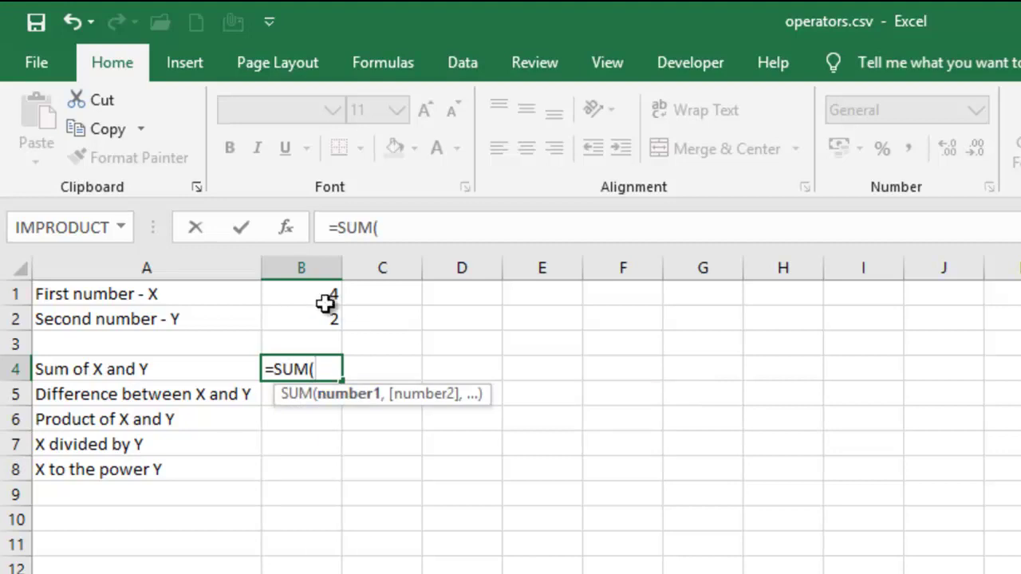
{"action": "left_click_drag", "start_coordinate": [317, 296], "coordinate": [311, 320]}
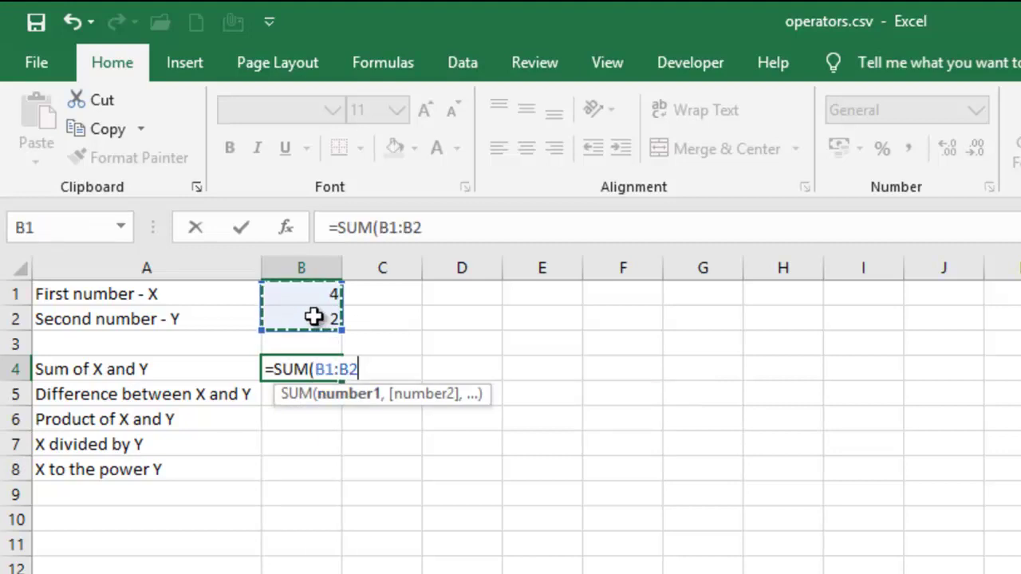
{"action": "key", "text": "Return"}
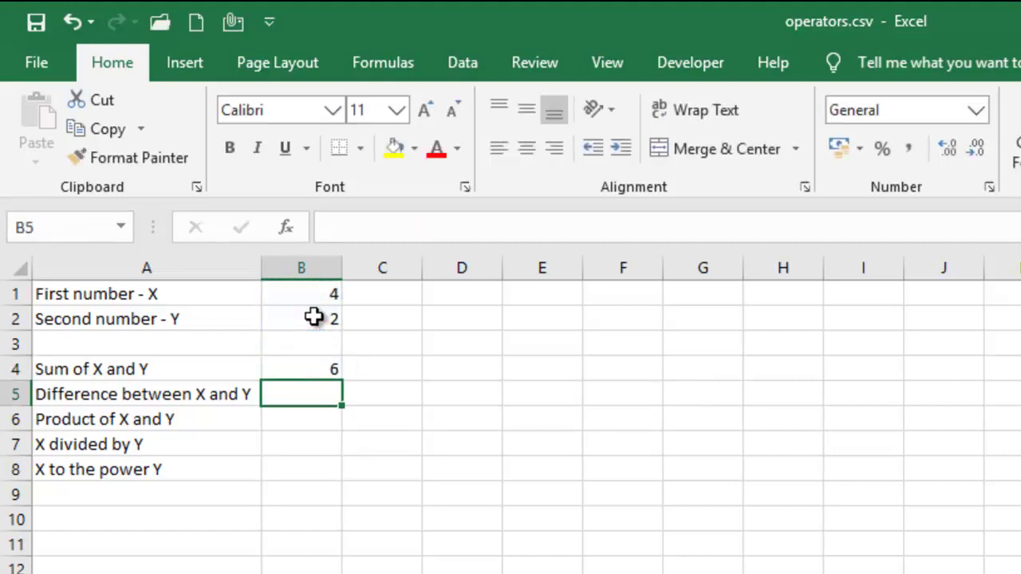
Step: Clear B4 and recalculate the sum of X and Y with AutoSum's Sum, adjusting the range to B1:B2
{"action": "left_click", "coordinate": [276, 365]}
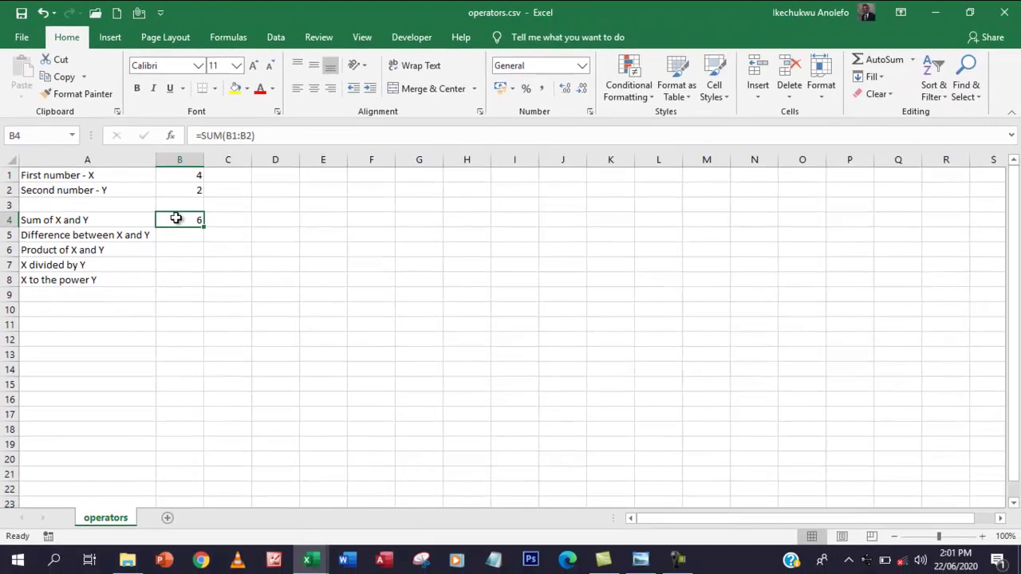
{"action": "key", "text": "Delete"}
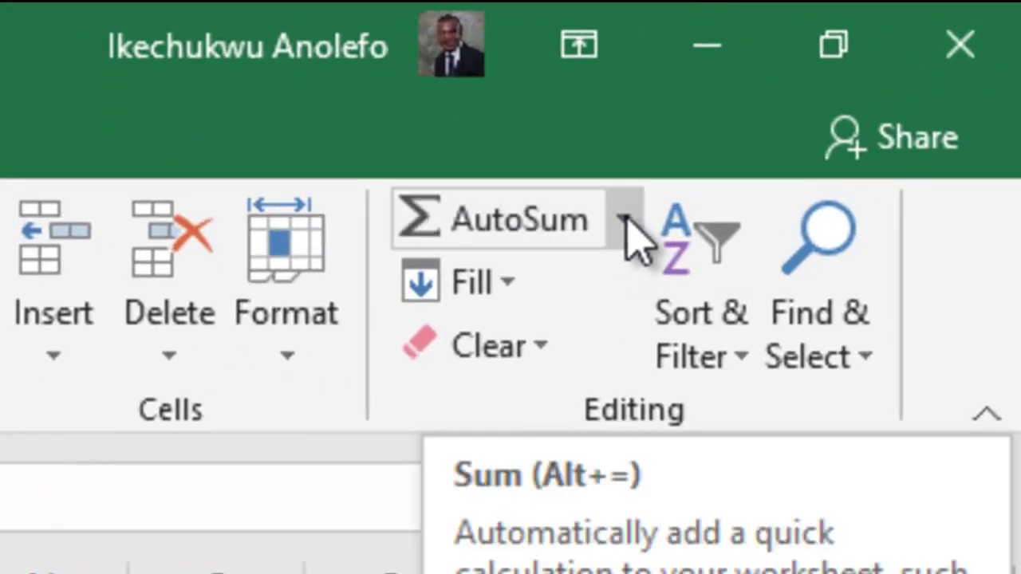
{"action": "left_click", "coordinate": [624, 224]}
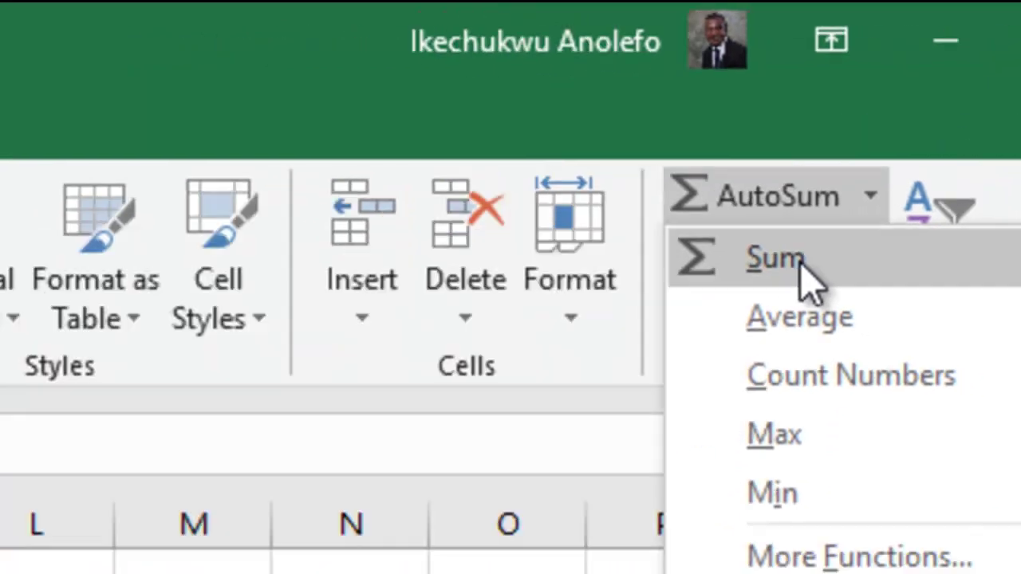
{"action": "left_click", "coordinate": [545, 297]}
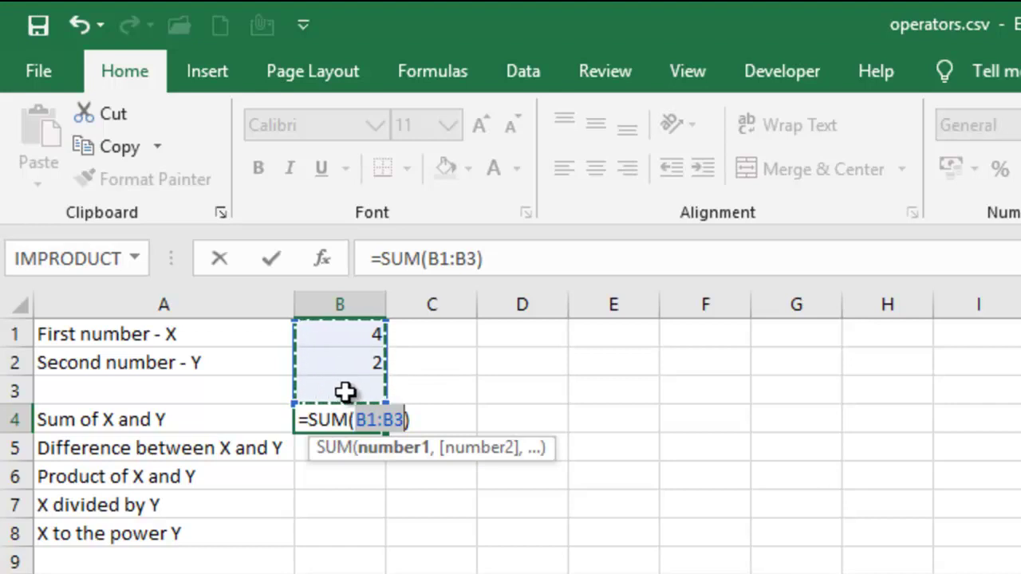
{"action": "left_click_drag", "start_coordinate": [348, 335], "coordinate": [349, 361]}
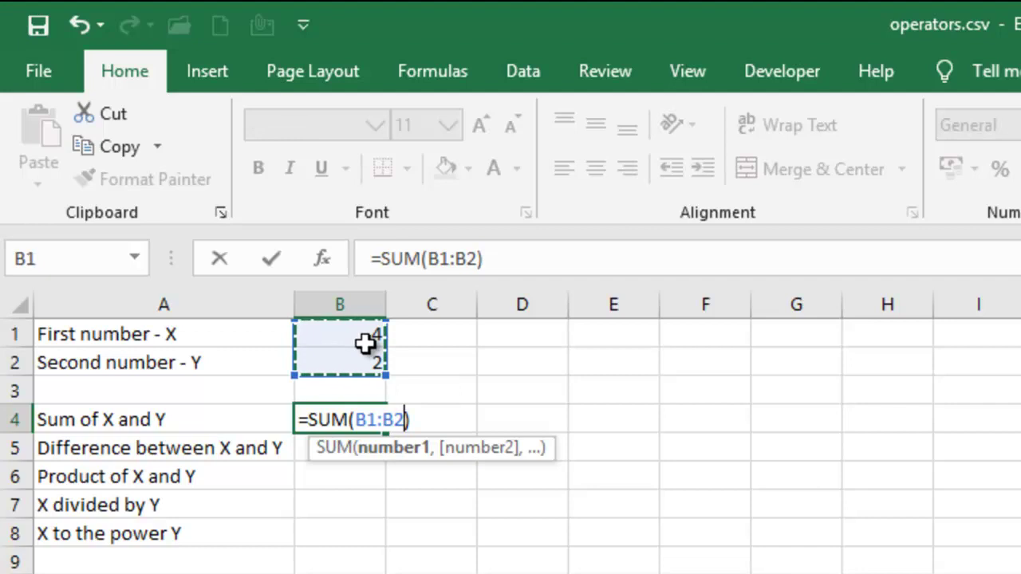
{"action": "key", "text": "Return"}
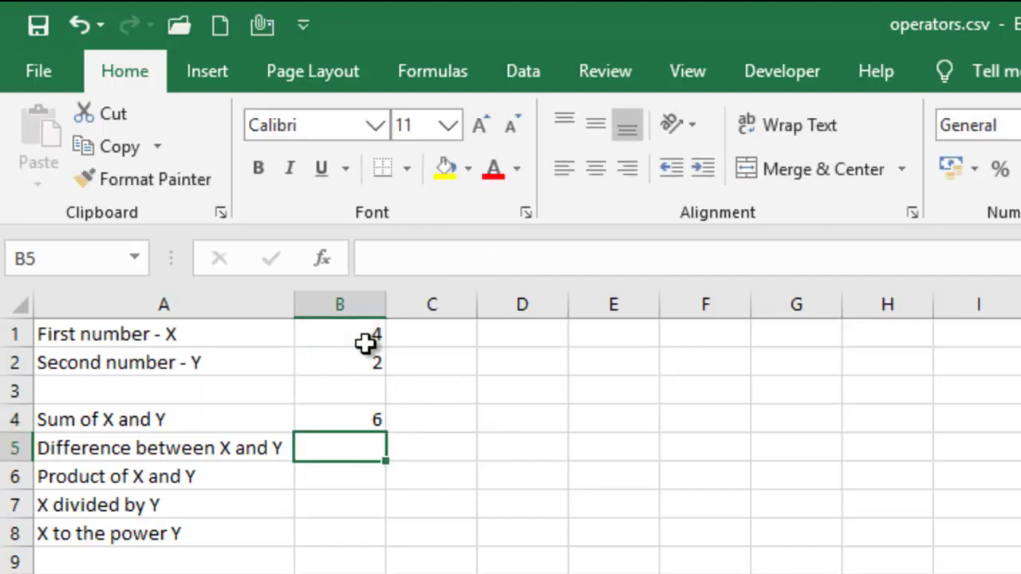
Step: Clear B4 and replace its sum with the addition formula =B1+B2
{"action": "left_click", "coordinate": [354, 419]}
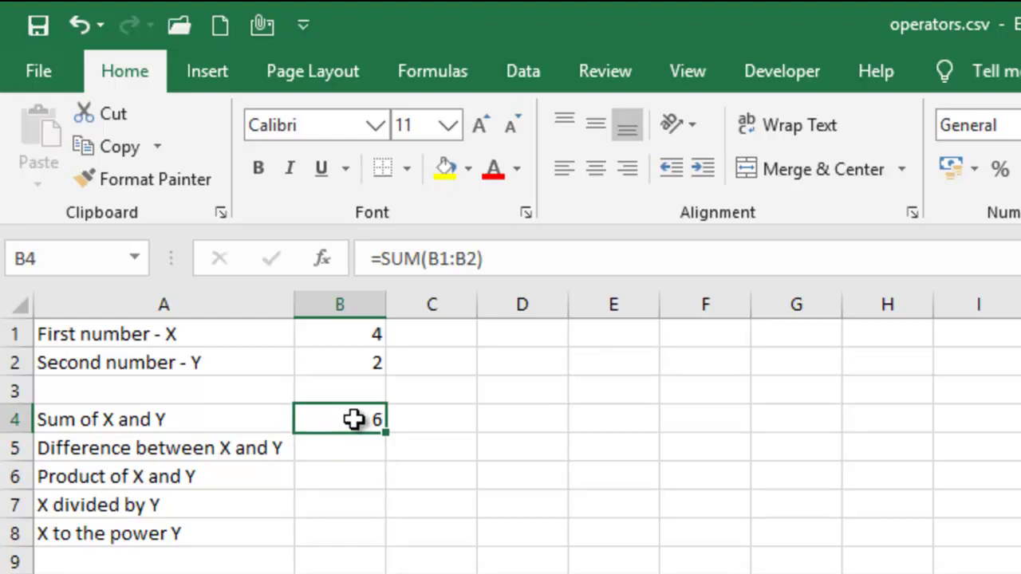
{"action": "key", "text": "Delete"}
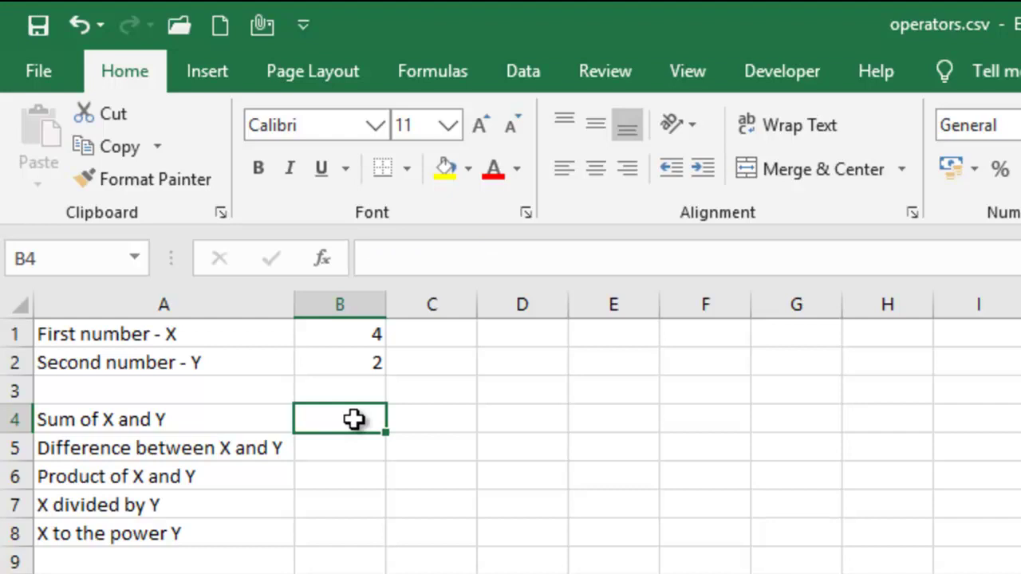
{"action": "type", "text": "="}
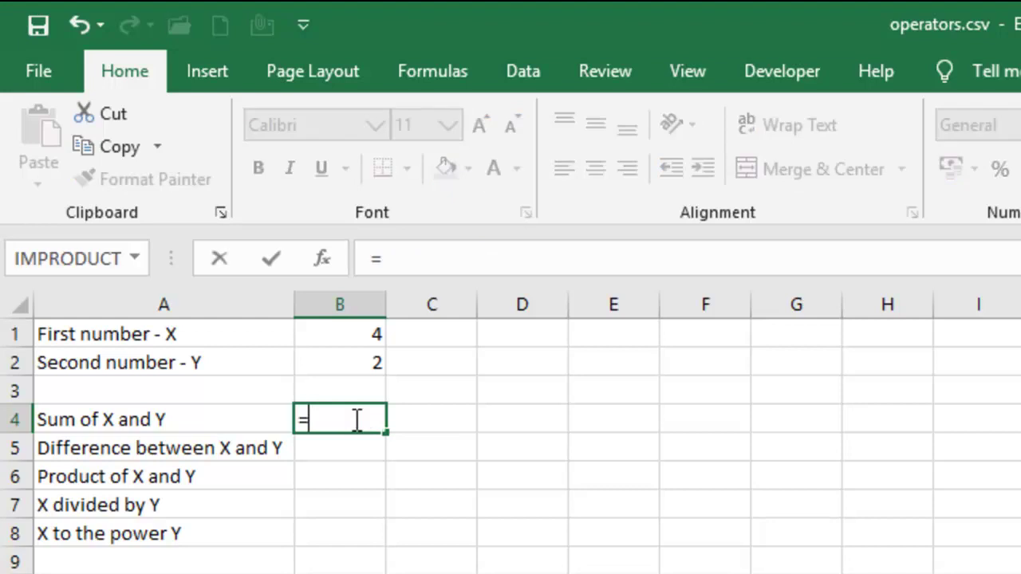
{"action": "left_click", "coordinate": [346, 343]}
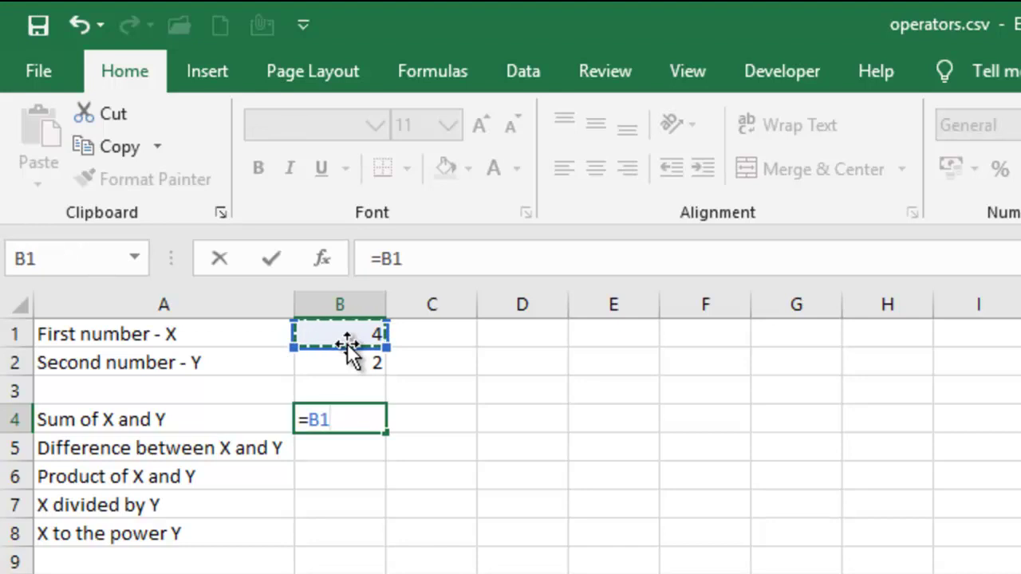
{"action": "type", "text": "+"}
{"action": "left_click", "coordinate": [340, 364]}
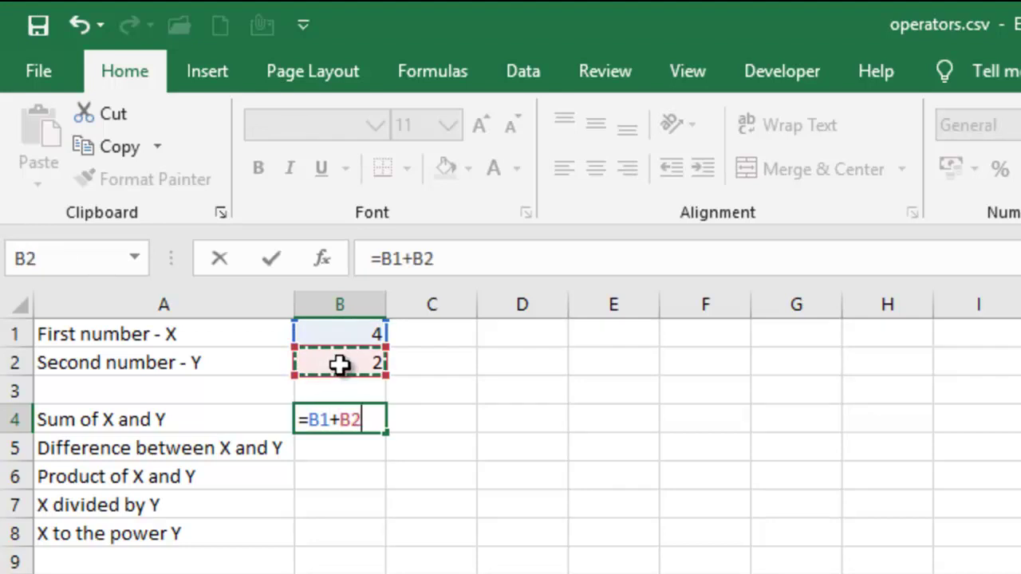
{"action": "key", "text": "Return"}
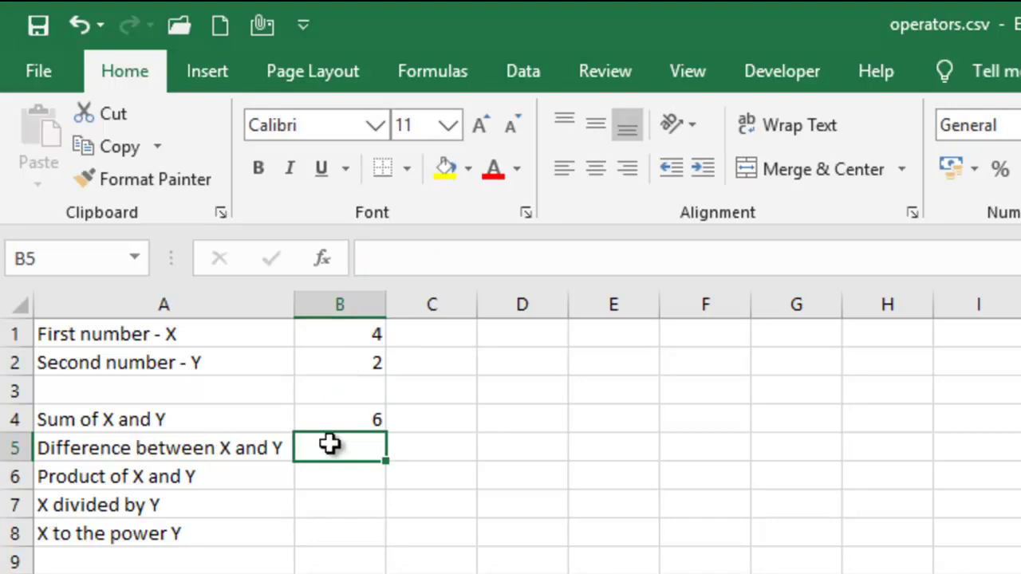
Step: Calculate the difference between X and Y in B5 with the formula =B1-B2
{"action": "type", "text": "="}
{"action": "left_click", "coordinate": [349, 339]}
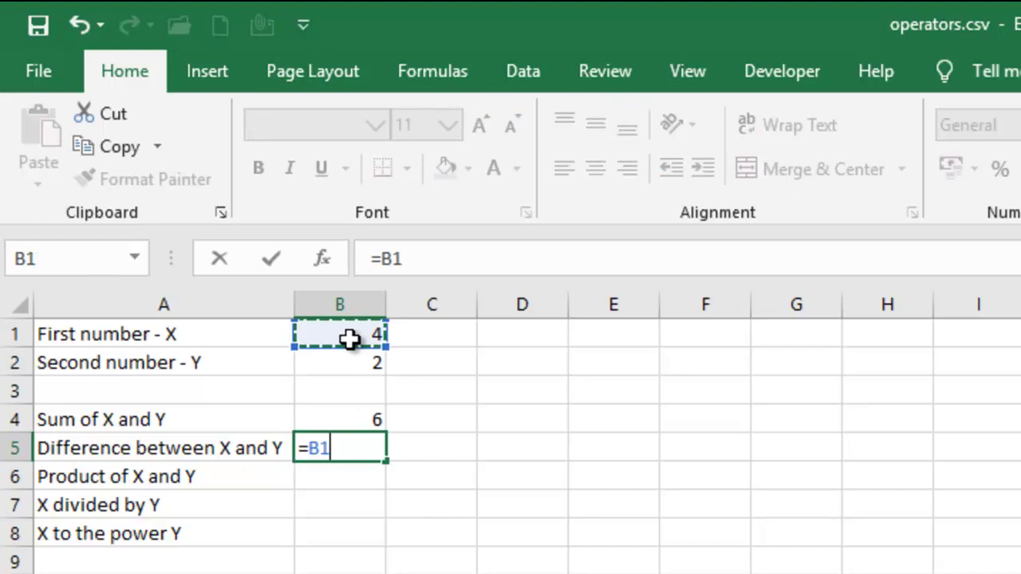
{"action": "type", "text": "-"}
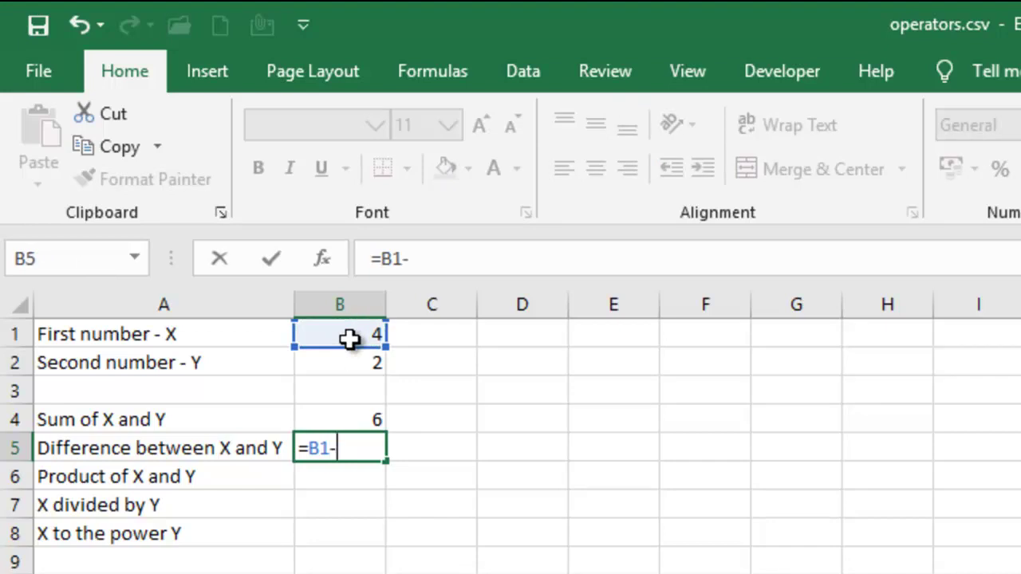
{"action": "left_click", "coordinate": [351, 360]}
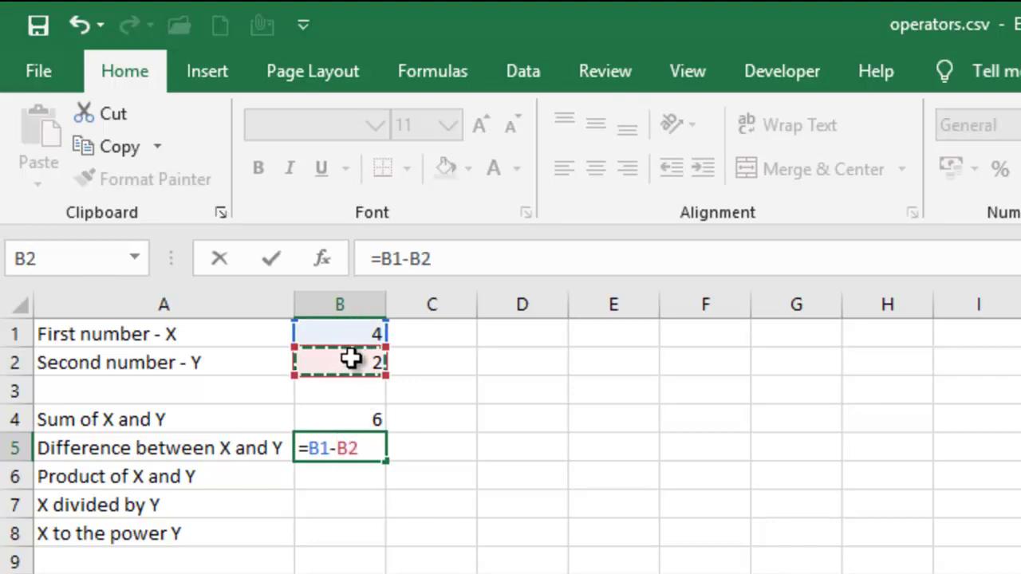
{"action": "key", "text": "Return"}
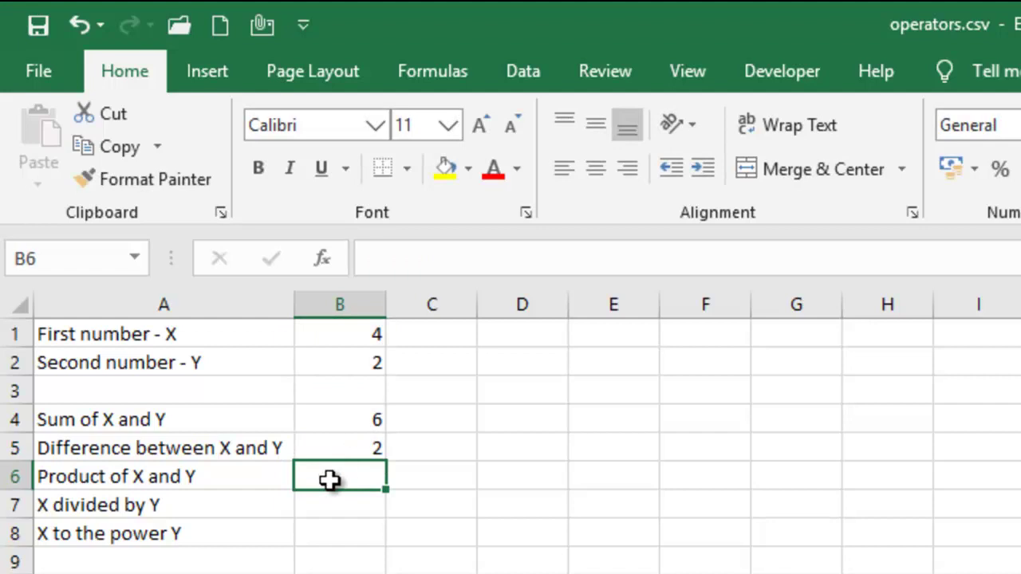
Step: Calculate the product of X and Y in B6 with the formula =B1*B2
{"action": "type", "text": "="}
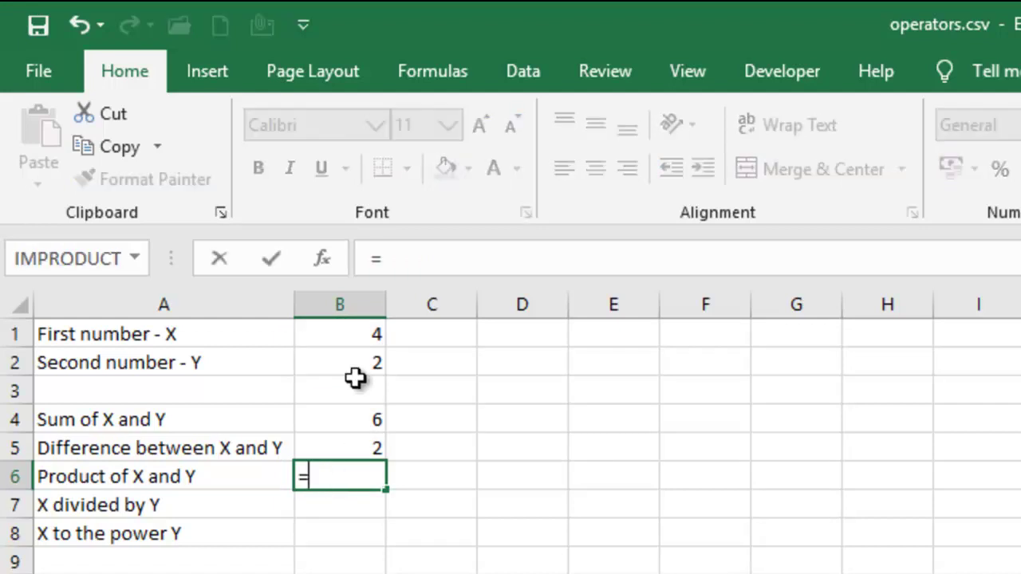
{"action": "left_click", "coordinate": [349, 333]}
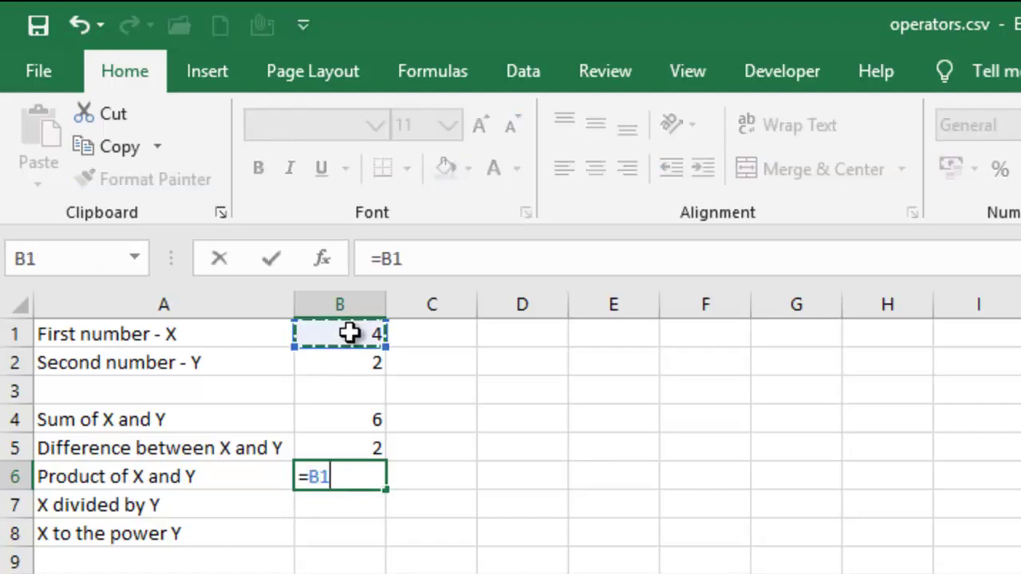
{"action": "type", "text": "*"}
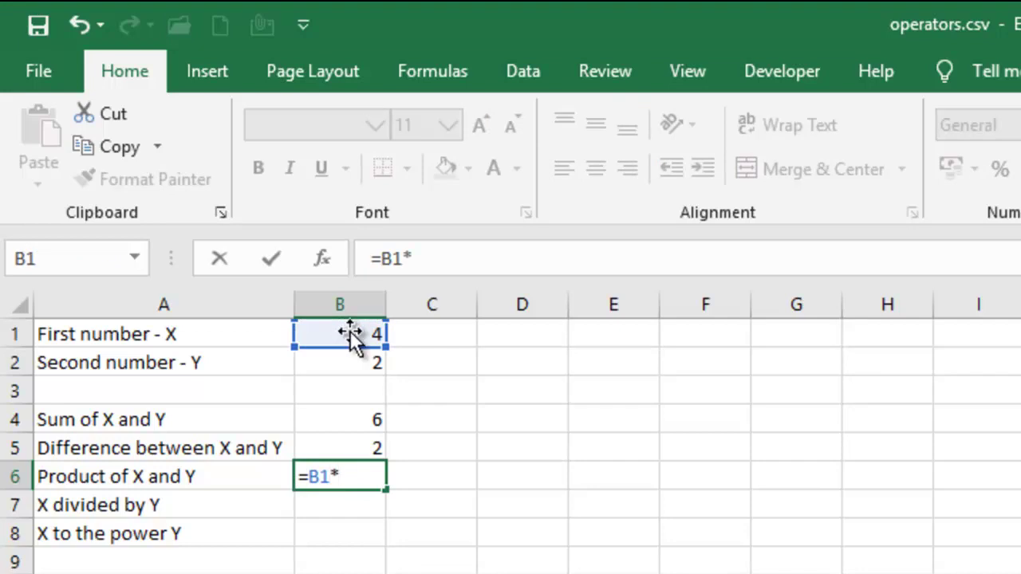
{"action": "left_click", "coordinate": [347, 363]}
{"action": "key", "text": "Return"}
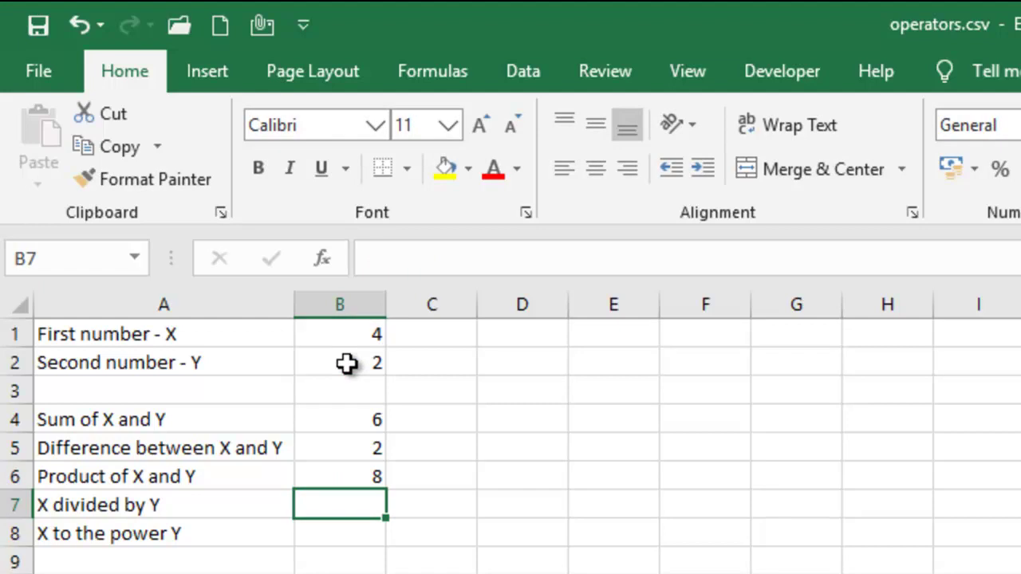
Step: Calculate X divided by Y in B7 with the formula =B1/B2
{"action": "type", "text": "="}
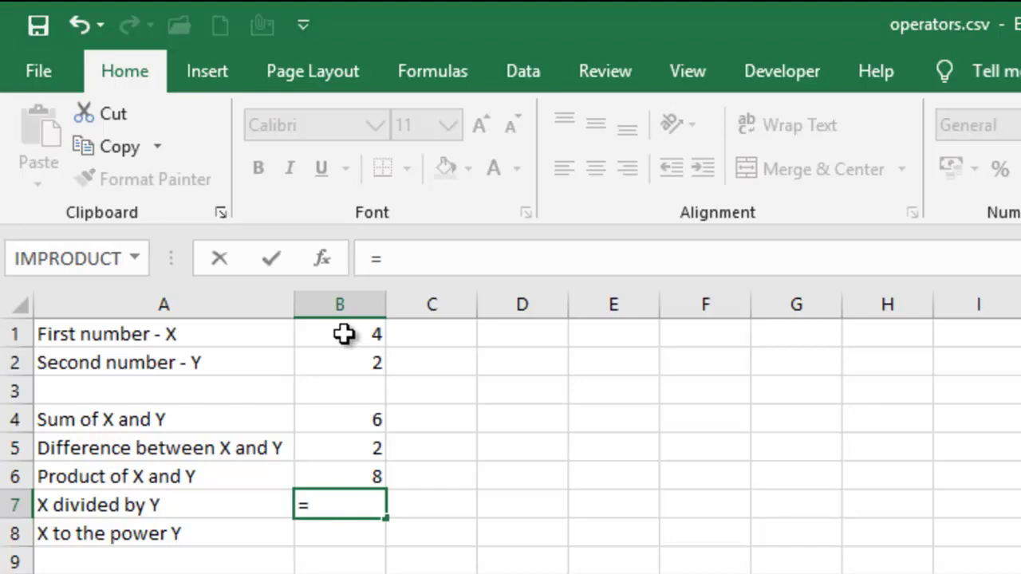
{"action": "left_click", "coordinate": [343, 335]}
{"action": "type", "text": "/"}
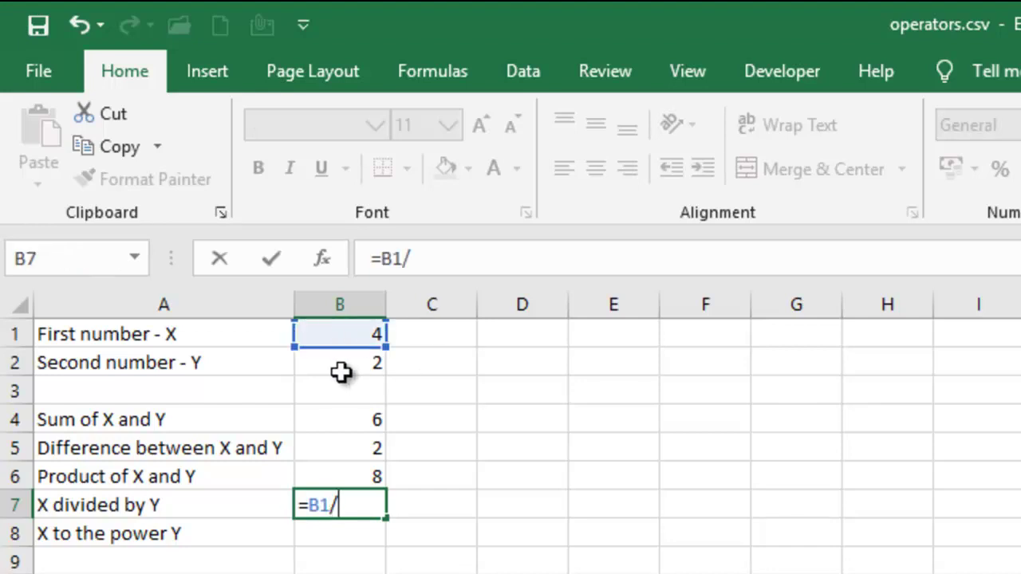
{"action": "left_click", "coordinate": [348, 364]}
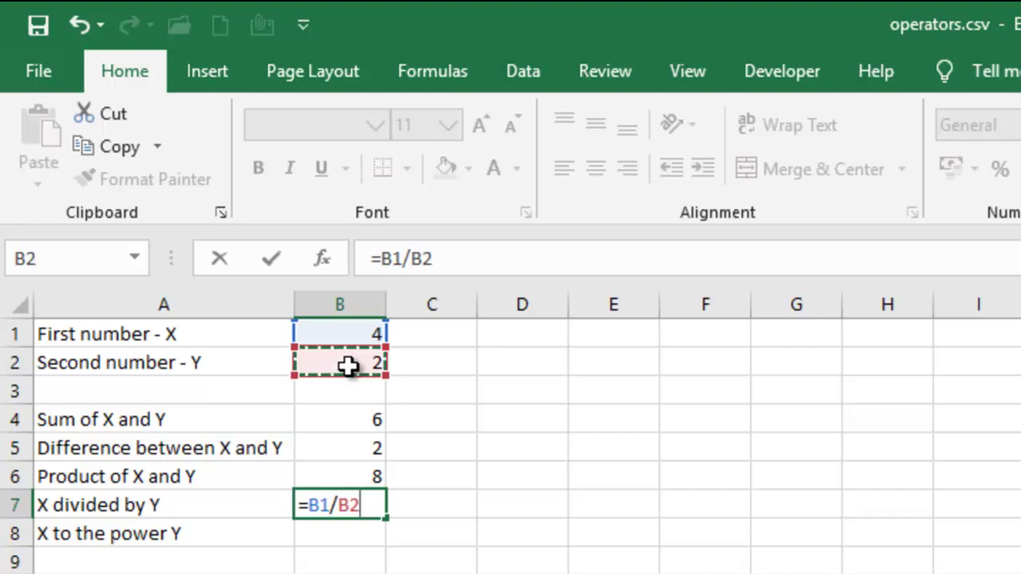
{"action": "key", "text": "Return"}
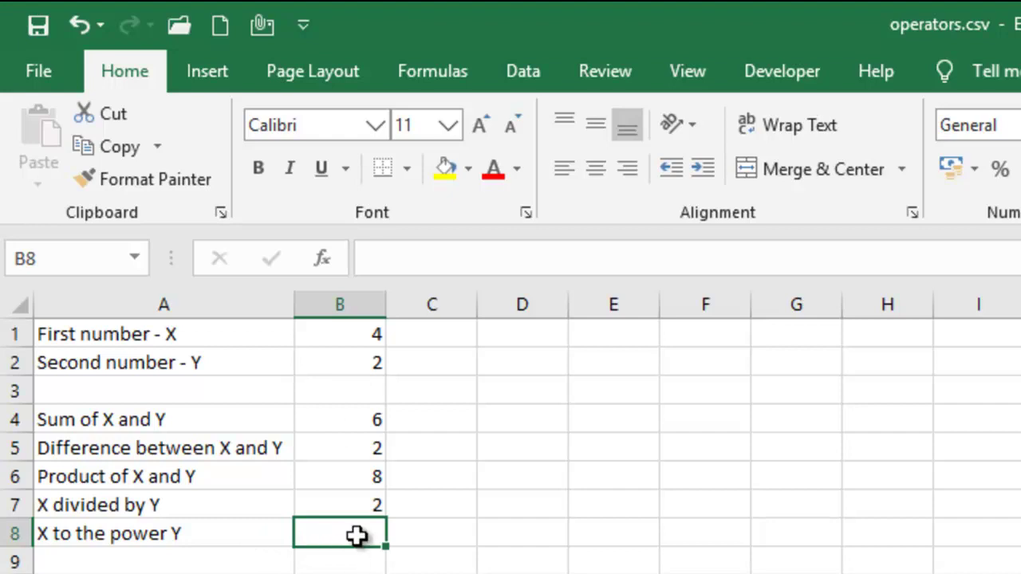
Step: Calculate X to the power Y in B8 with the formula =B1^B2
{"action": "type", "text": "="}
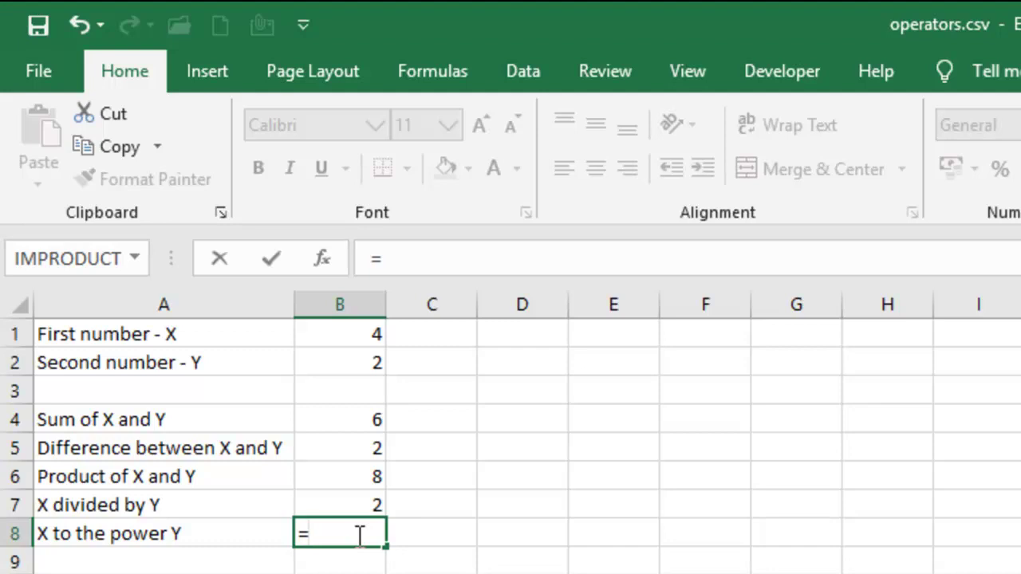
{"action": "left_click", "coordinate": [340, 336]}
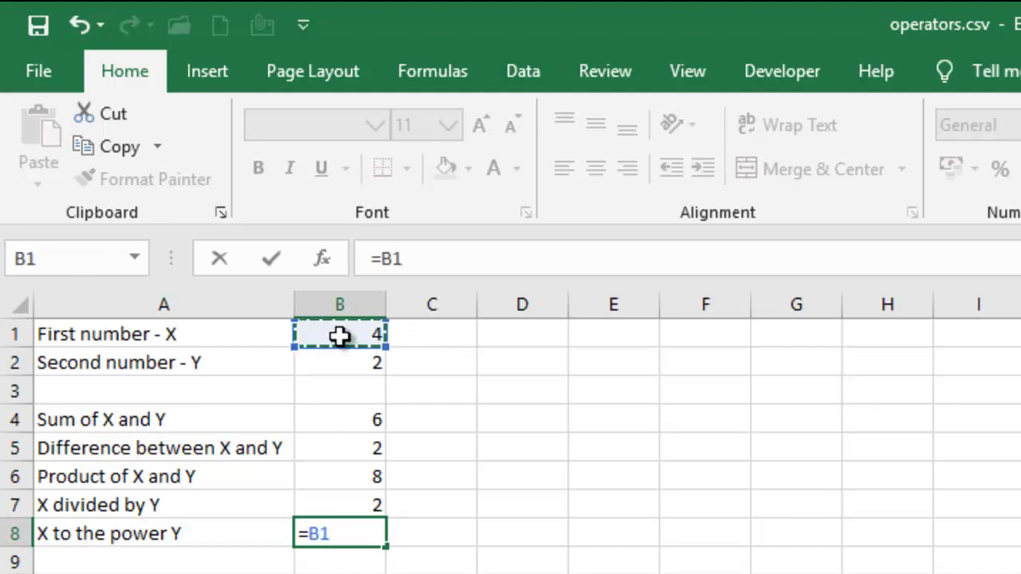
{"action": "type", "text": "^"}
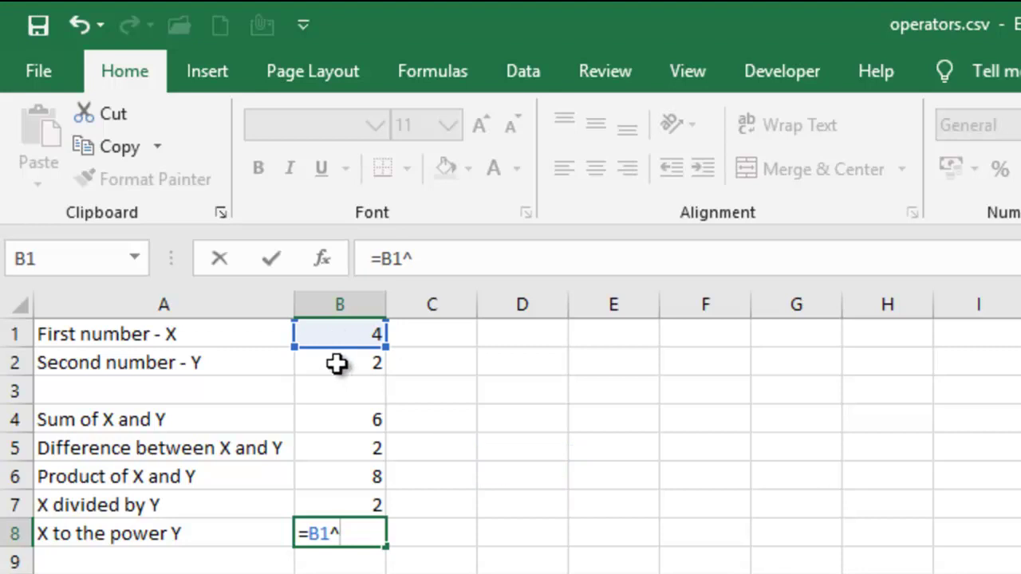
{"action": "left_click", "coordinate": [338, 364]}
{"action": "key", "text": "Return"}
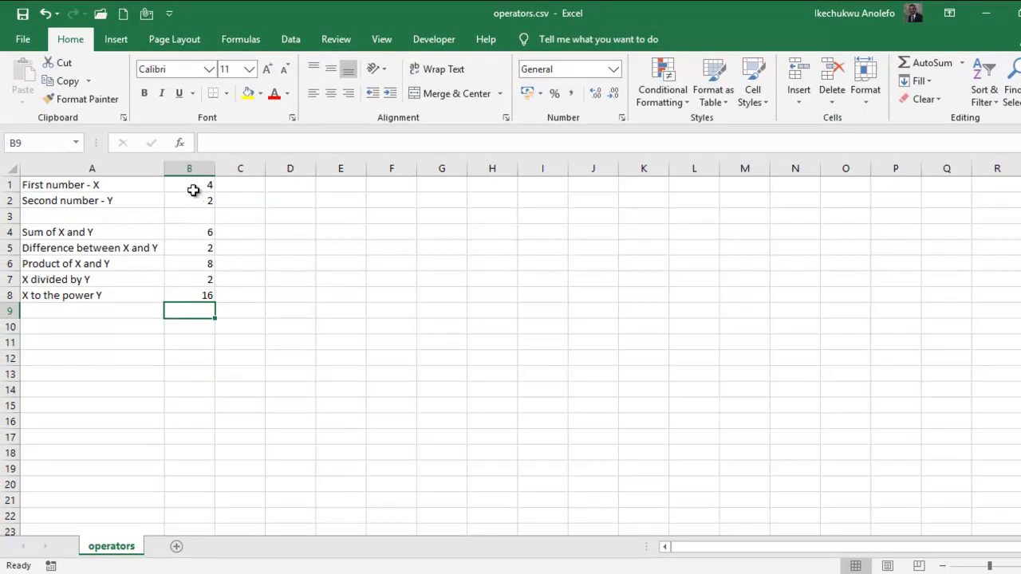
Step: Capture the completed table of labels and values in columns A and B as a rectangular snip with Snipping Tool
{"action": "left_click_drag", "start_coordinate": [193, 190], "coordinate": [199, 293]}
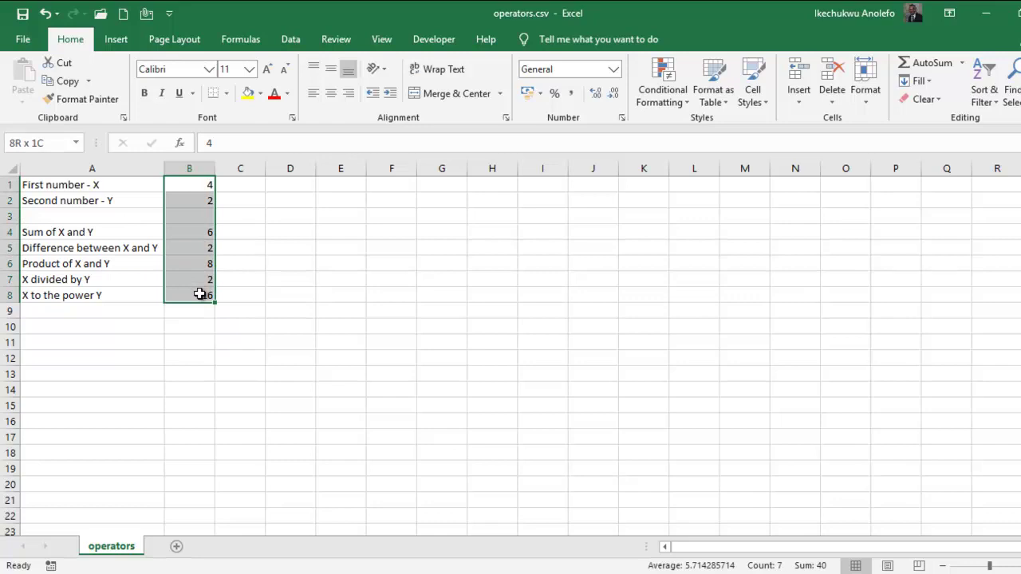
{"action": "left_click", "coordinate": [292, 261]}
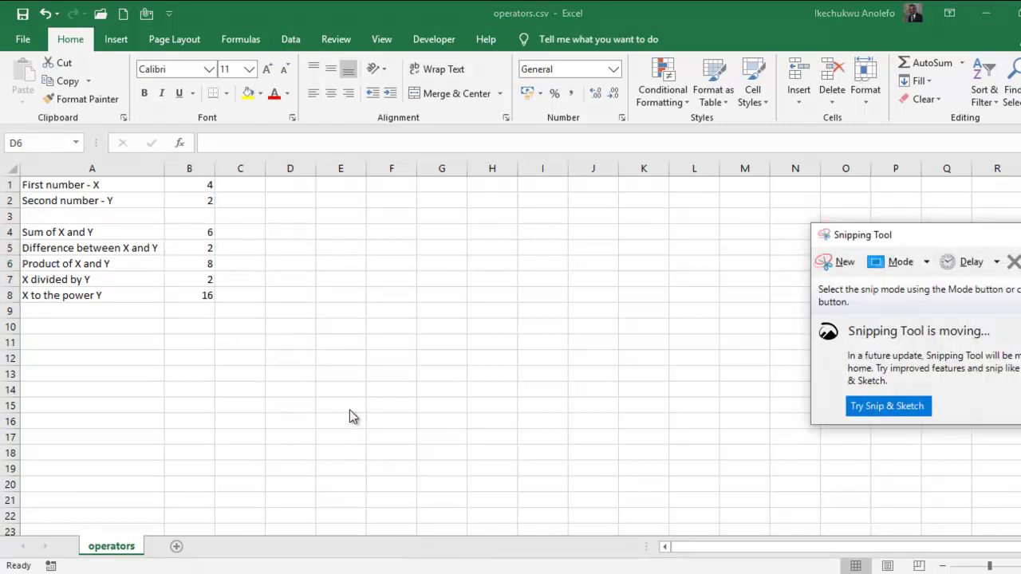
{"action": "left_click", "coordinate": [835, 263]}
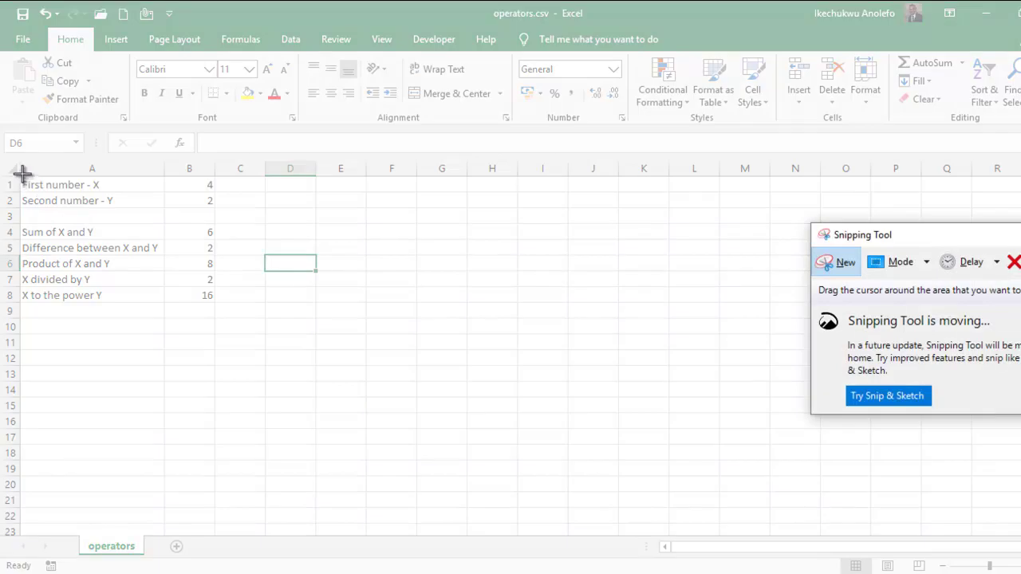
{"action": "left_click_drag", "start_coordinate": [19, 171], "coordinate": [233, 324]}
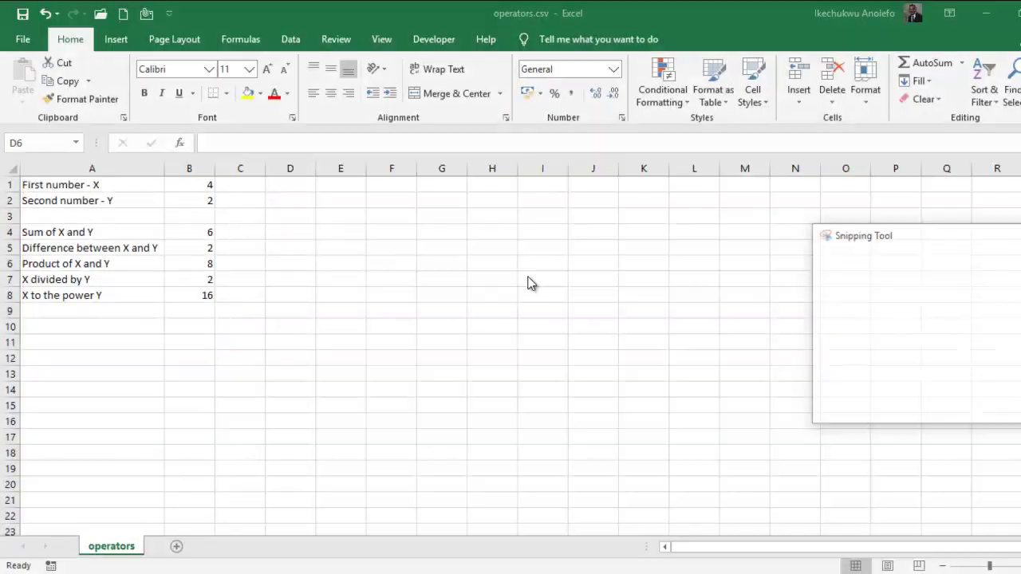
{"action": "left_click_drag", "start_coordinate": [247, 37], "coordinate": [779, 128]}
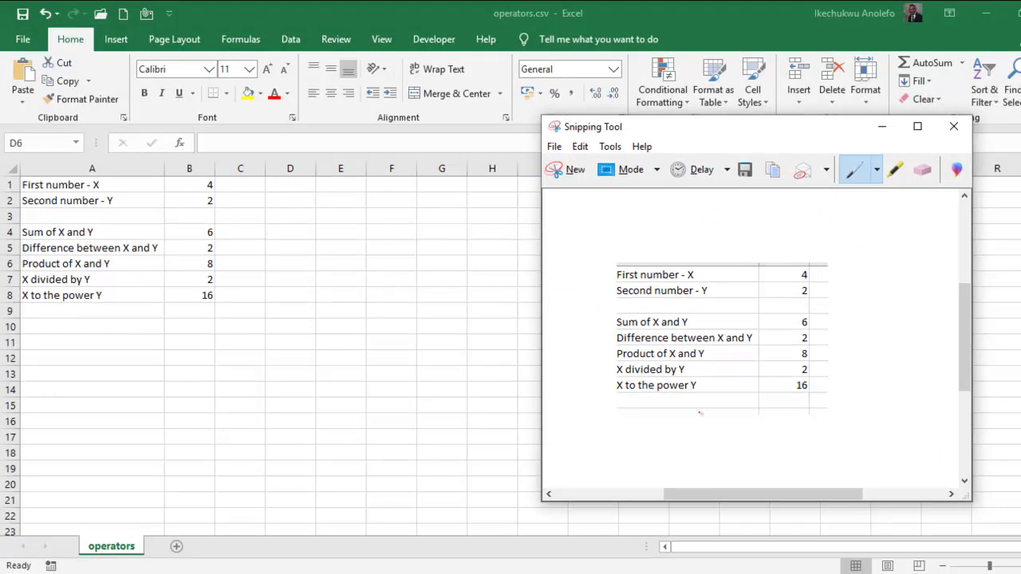
Step: Switch back to Excel, show the formulas in the cells instead of their results, and narrow column A to fit its labels
{"action": "left_click", "coordinate": [257, 13]}
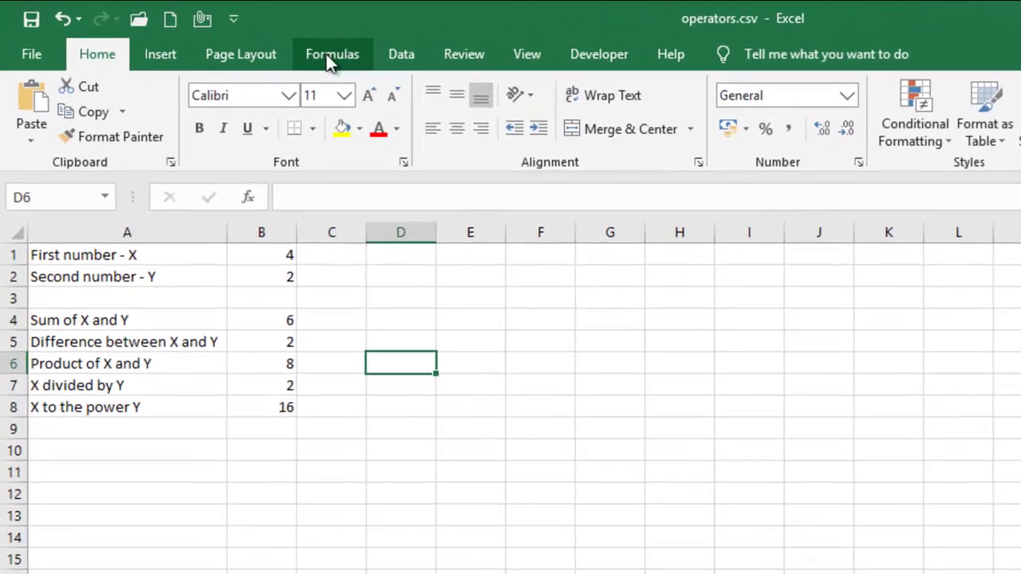
{"action": "left_click", "coordinate": [329, 56]}
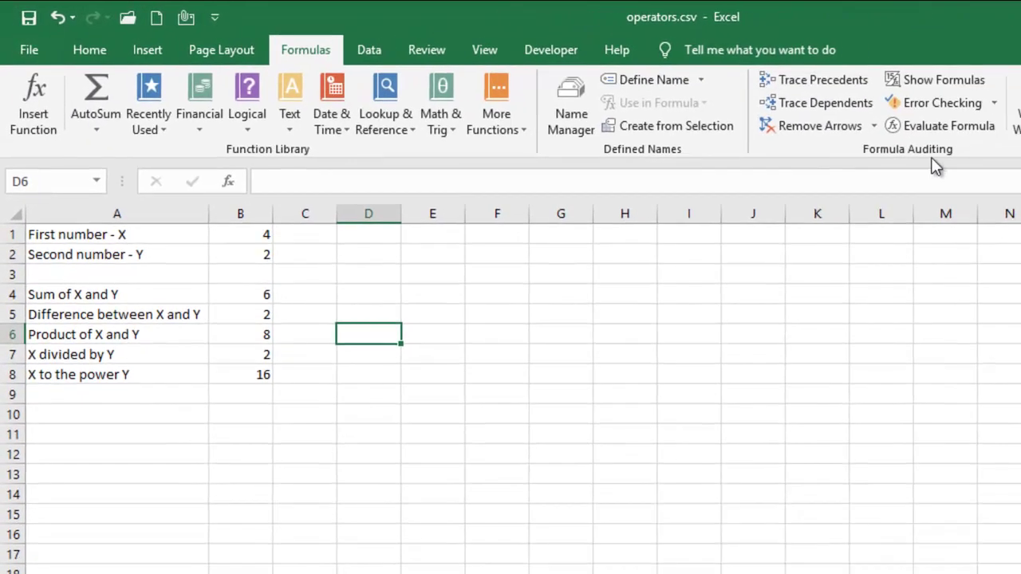
{"action": "left_click", "coordinate": [938, 83]}
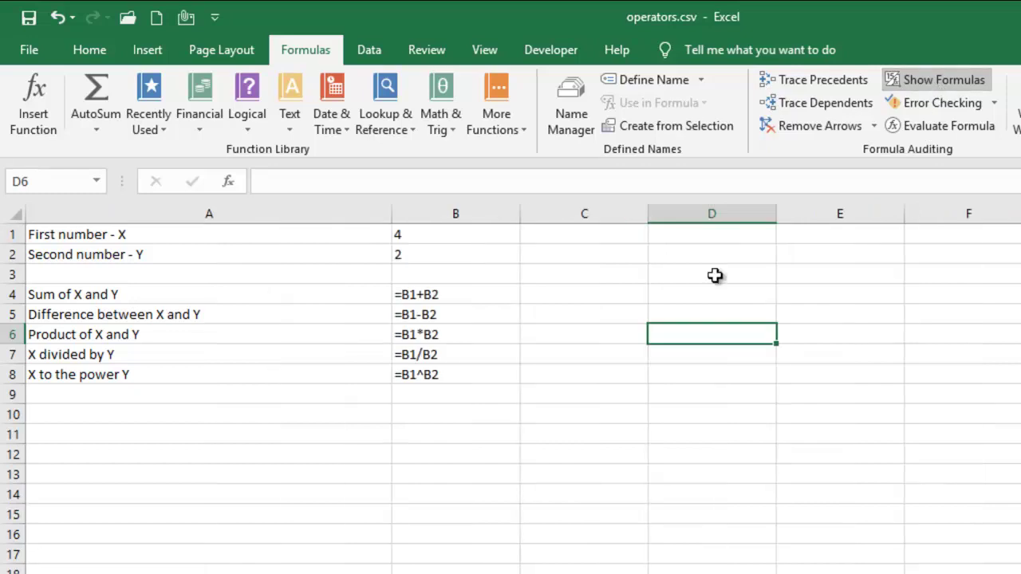
{"action": "left_click_drag", "start_coordinate": [392, 209], "coordinate": [209, 253]}
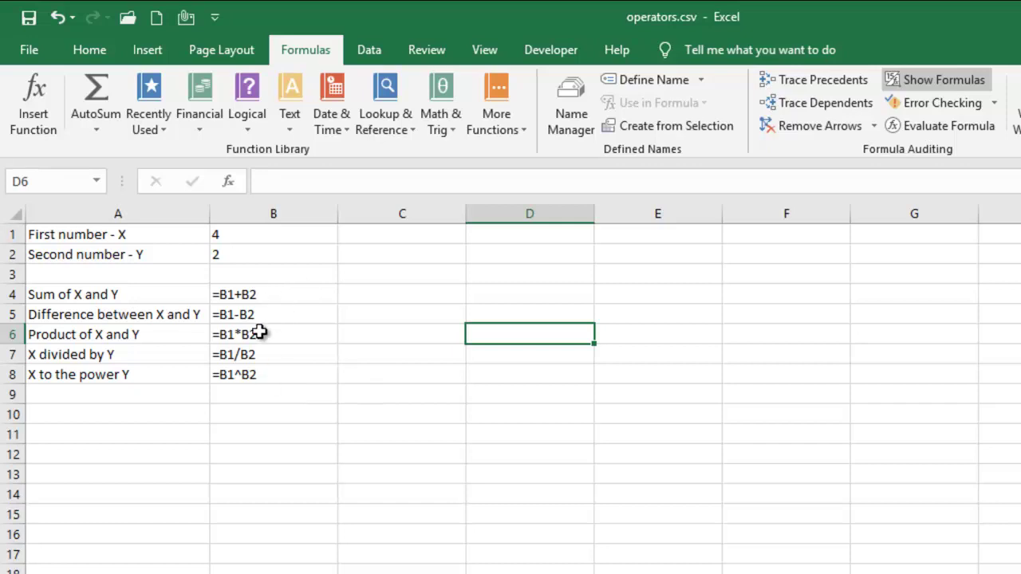
Step: Check the print preview of the sheet with formulas shown and return to the worksheet
{"action": "left_click", "coordinate": [32, 50]}
{"action": "left_click", "coordinate": [62, 395]}
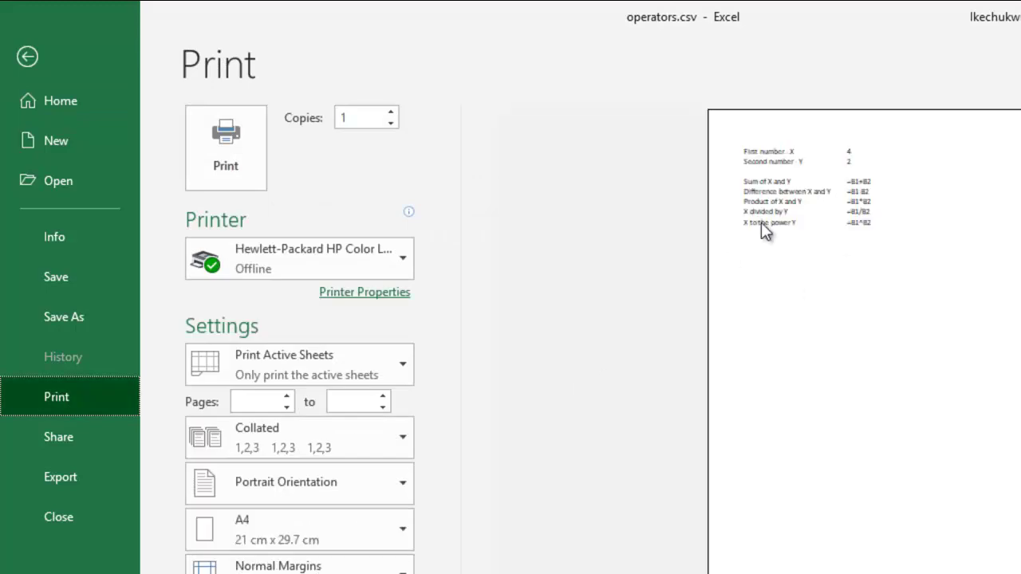
{"action": "left_click", "coordinate": [28, 57]}
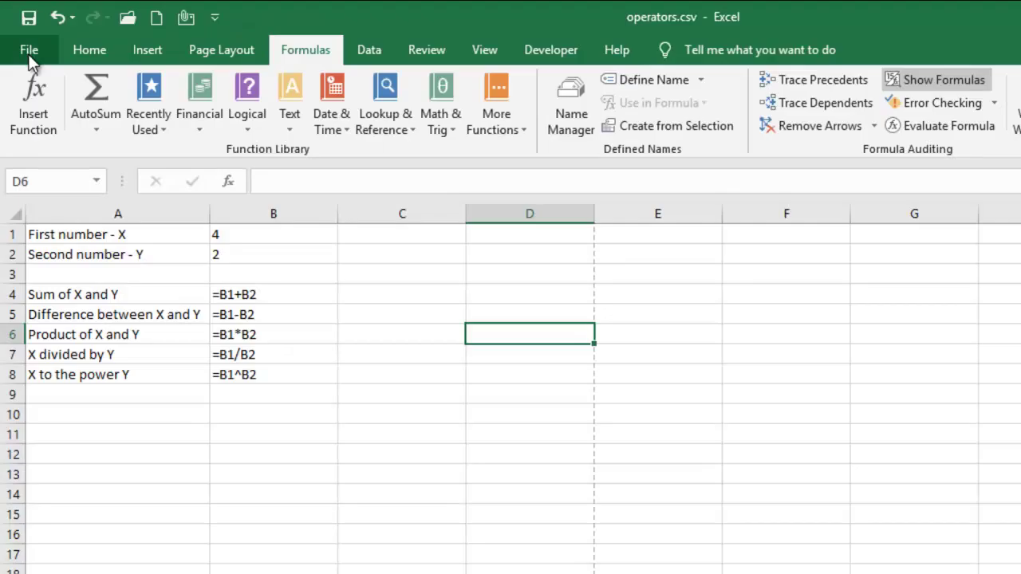